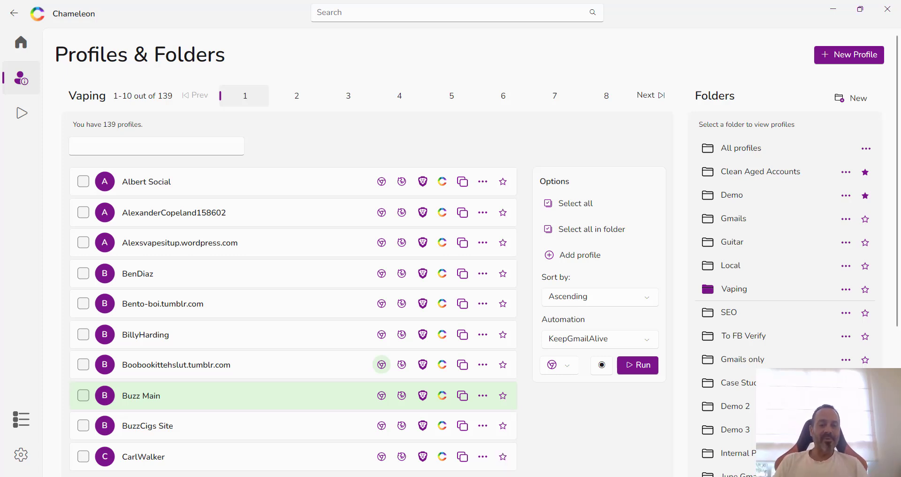
- Launch a Vaping profile's browser on iphey and briefly check its Extensions menu
left_click(381, 365)
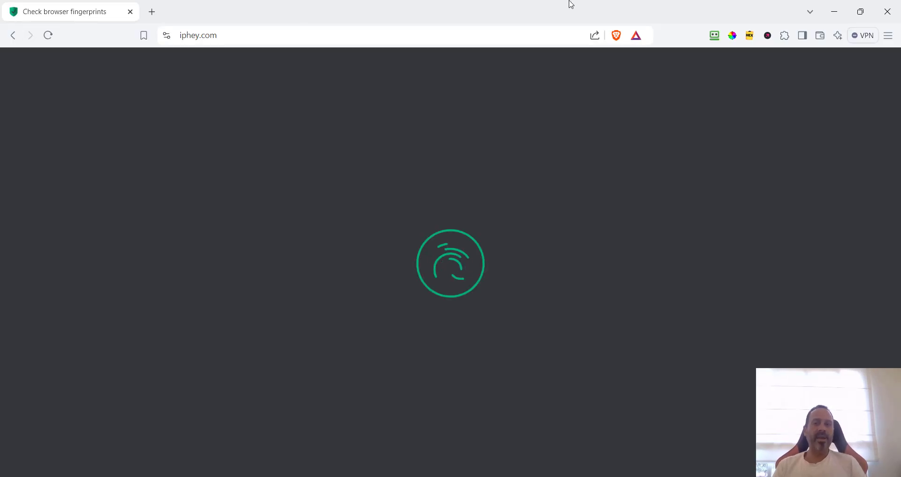
left_click(786, 39)
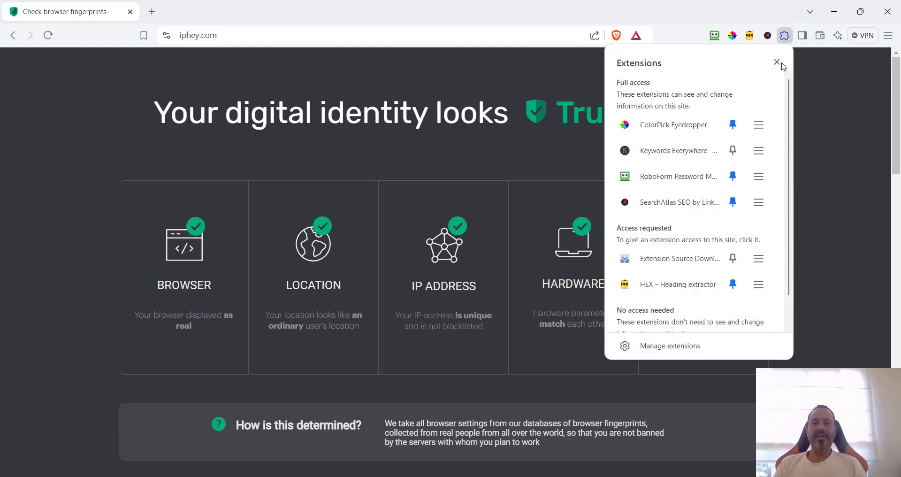
scroll(706, 178, "down", 1)
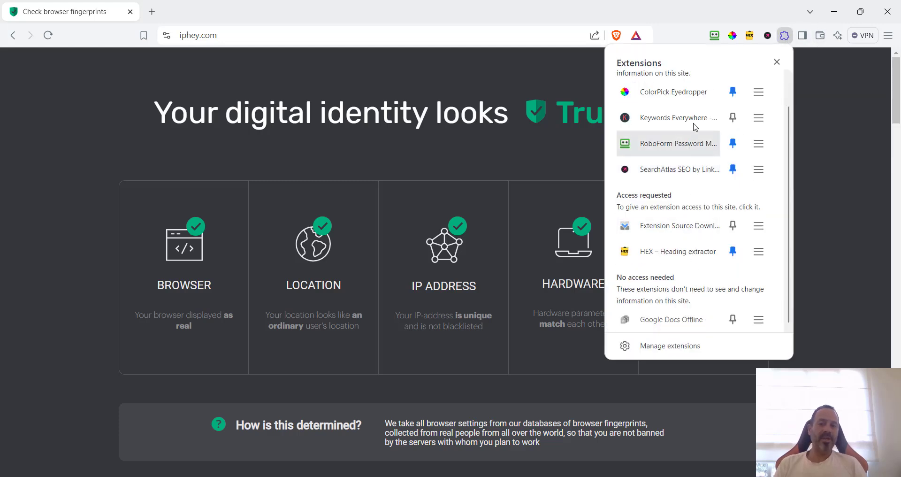
left_click(165, 113)
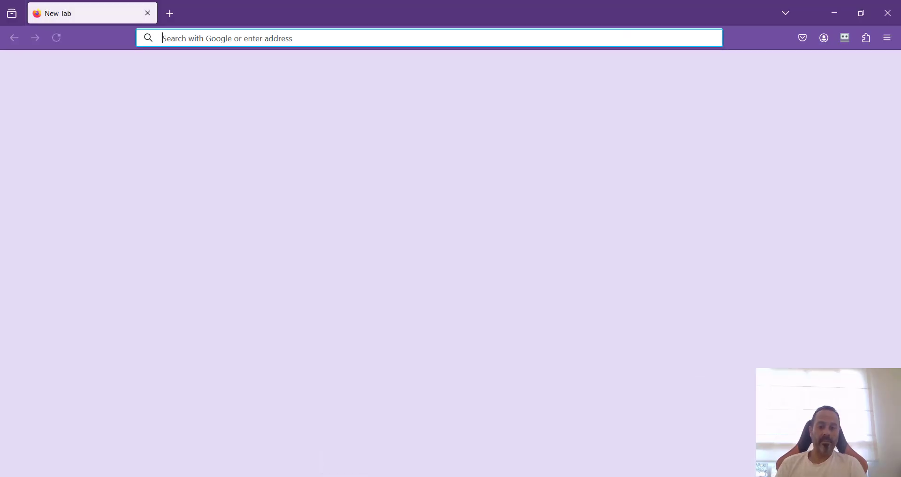
left_click(302, 38)
type("https://iphey.com")
key("Escape")
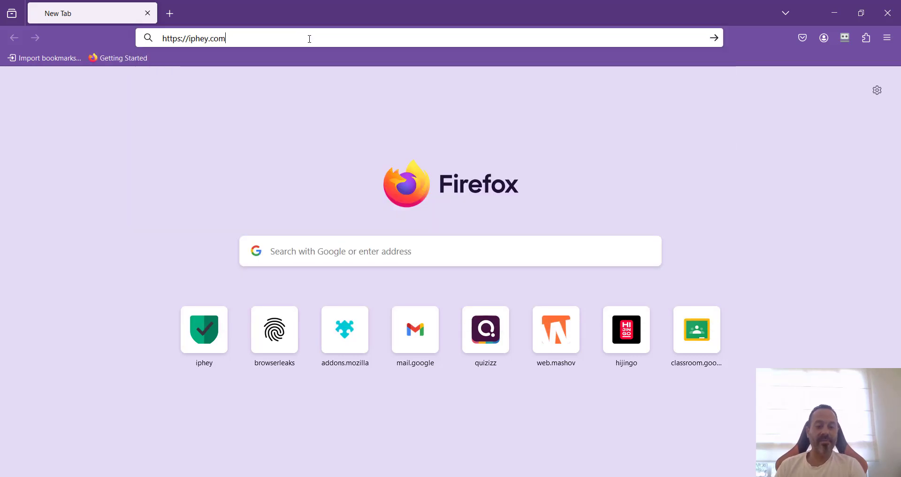
key("Return")
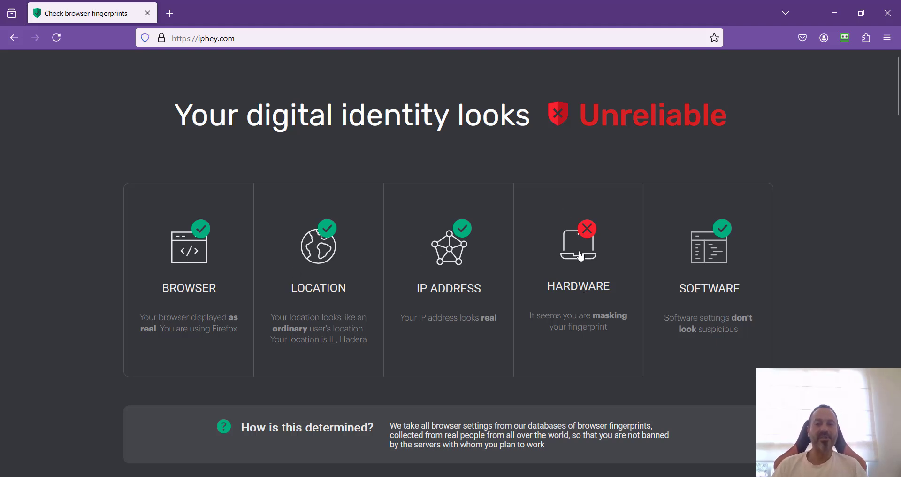
left_click(580, 256)
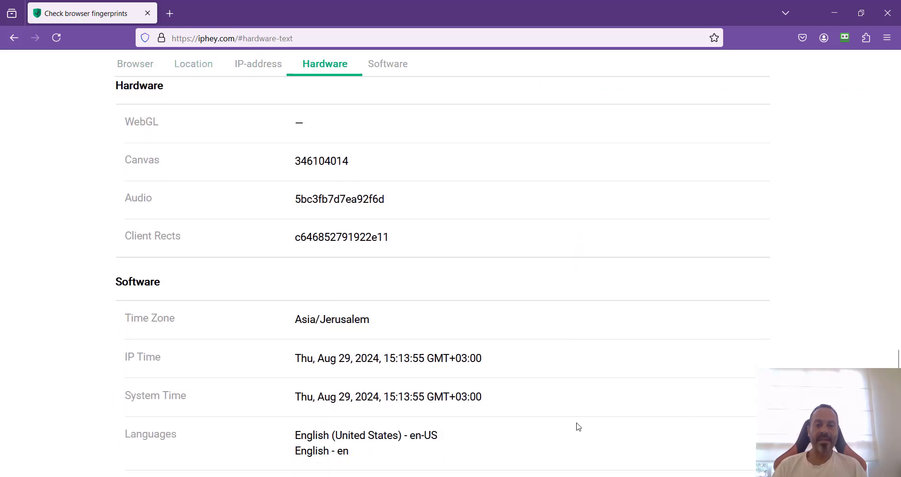
- View the Brave profile's Hardware details, then select Firefox's Audio and Client Rects hashes
mouse_move(450, 475)
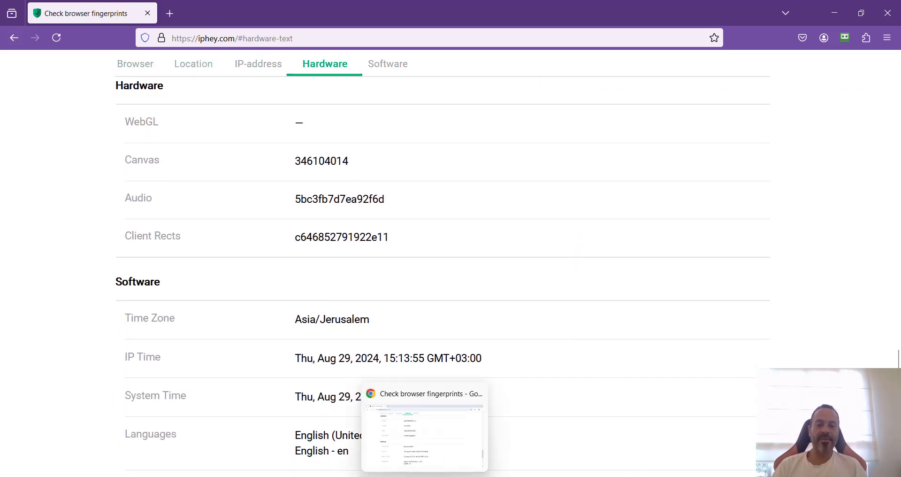
left_click(449, 436)
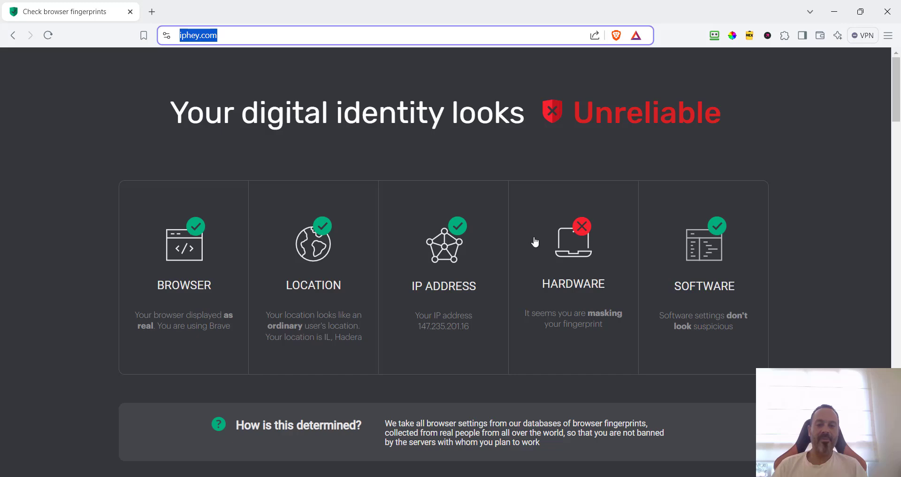
left_click(576, 239)
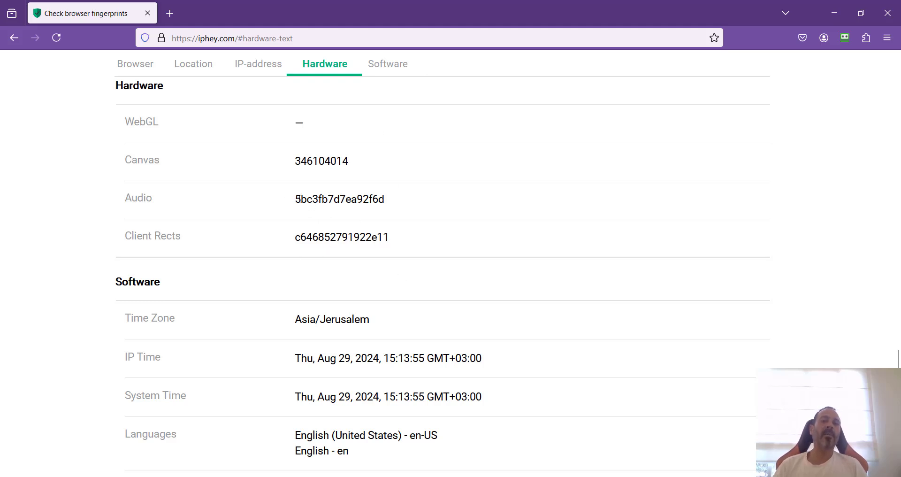
double_click(309, 199)
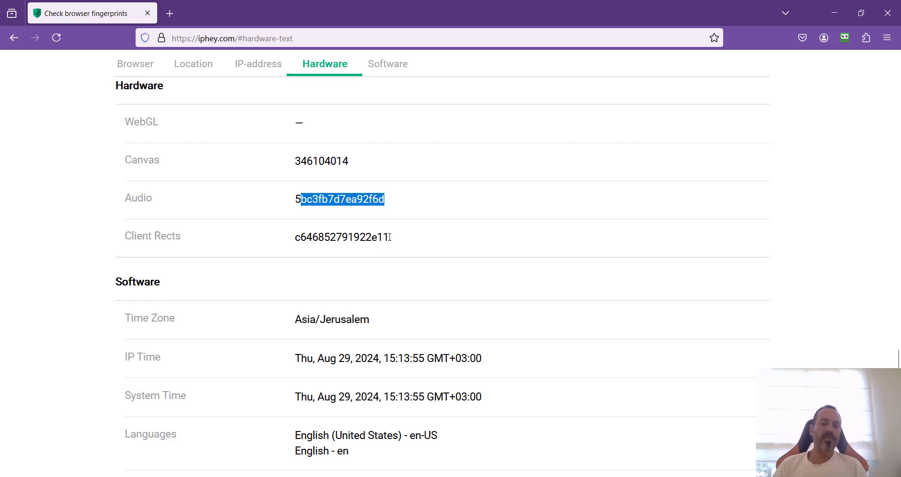
left_click_drag(388, 237, 288, 238)
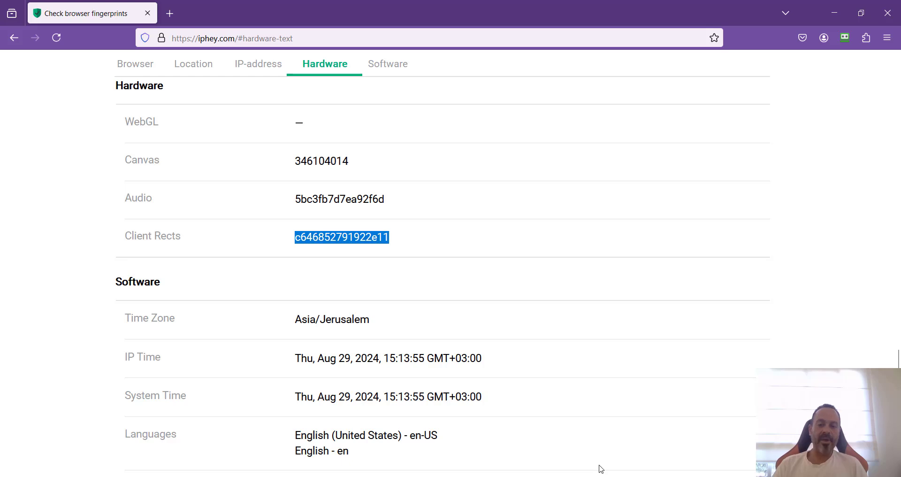
- Bring the Chrome profile's iphey results forward and open its Hardware details
left_click(580, 432)
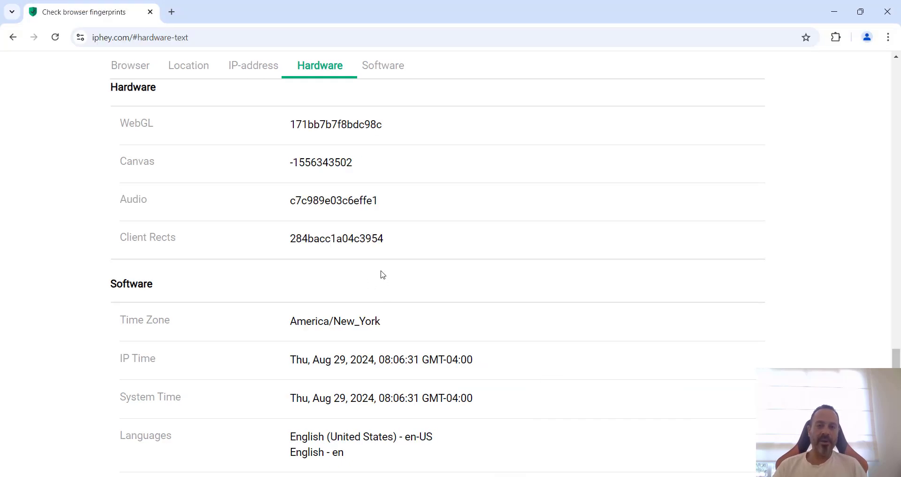
scroll(381, 272, "up", 10)
scroll(383, 274, "up", 6)
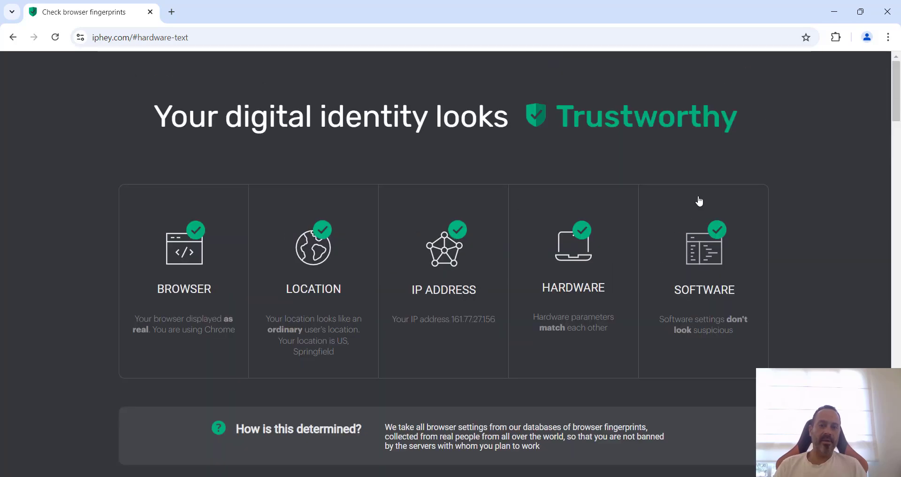
scroll(577, 313, "down", 20)
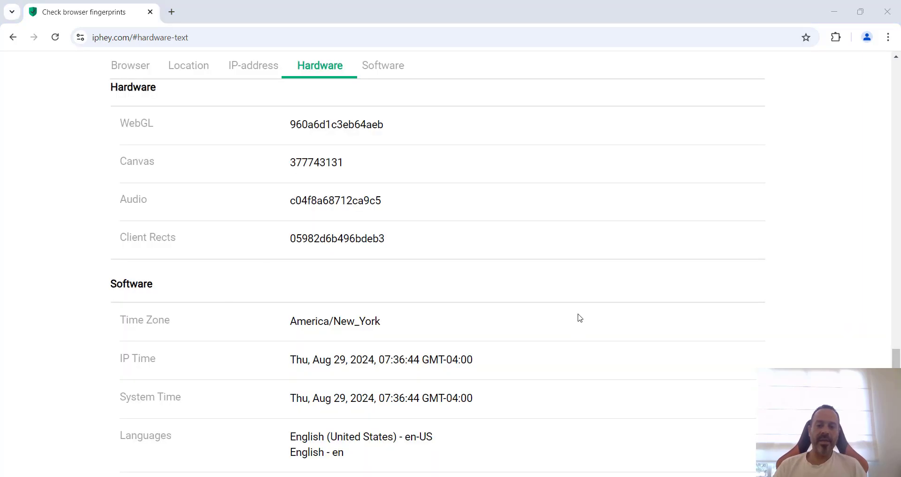
scroll(581, 314, "up", 10)
scroll(580, 314, "up", 6)
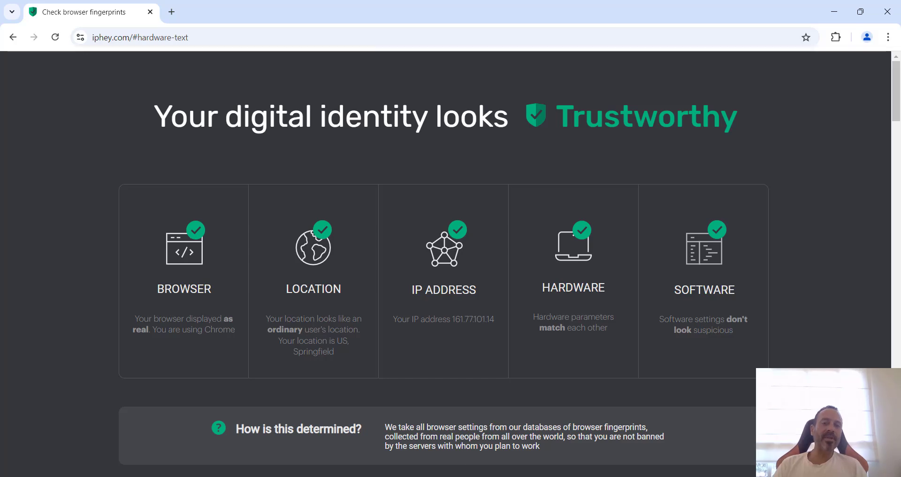
left_click(578, 309)
scroll(535, 264, "up", 10)
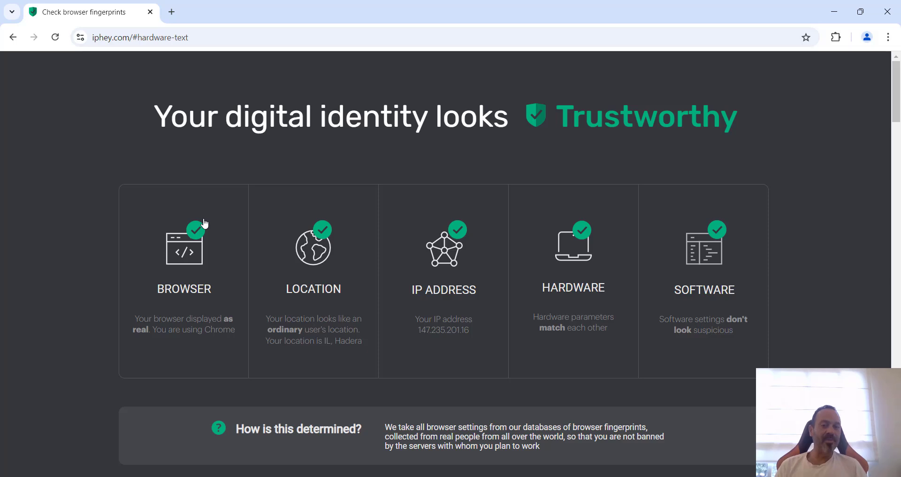
left_click(570, 251)
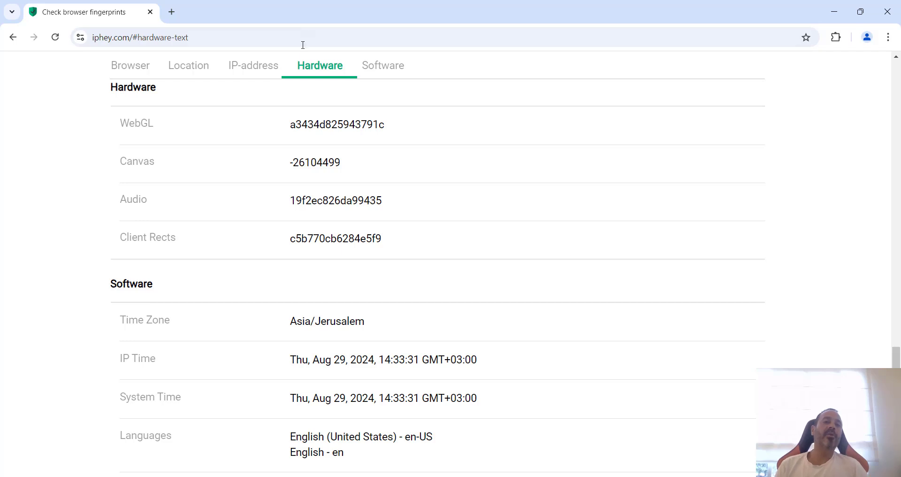
- Select the WebGL a3434d825943791c, Canvas, Audio and Client Rects hashes, then return to the top
double_click(328, 123)
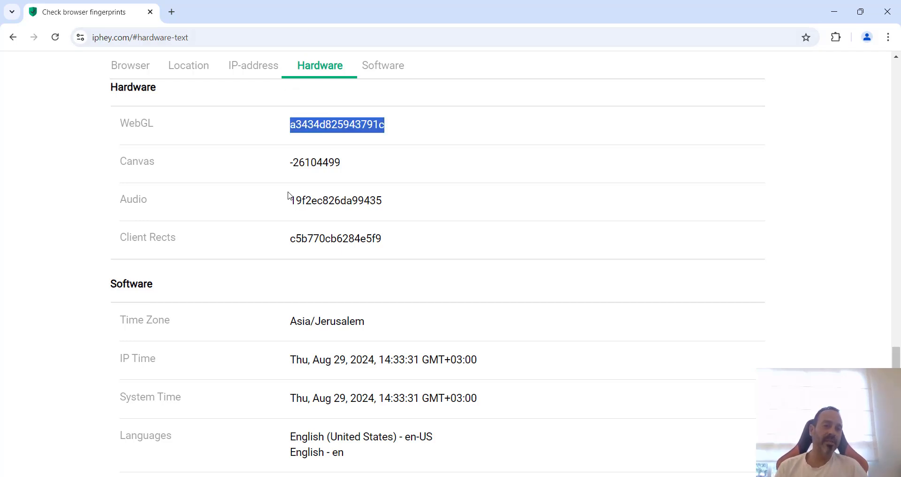
left_click_drag(292, 163, 341, 164)
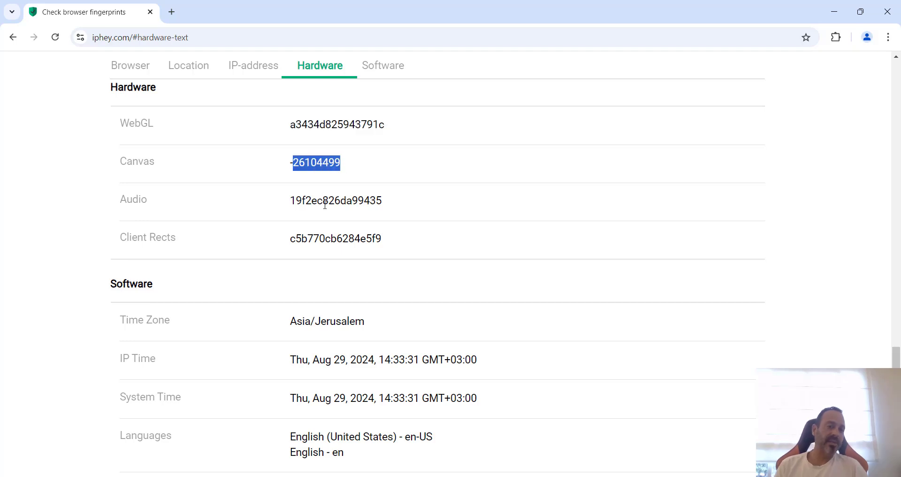
double_click(339, 204)
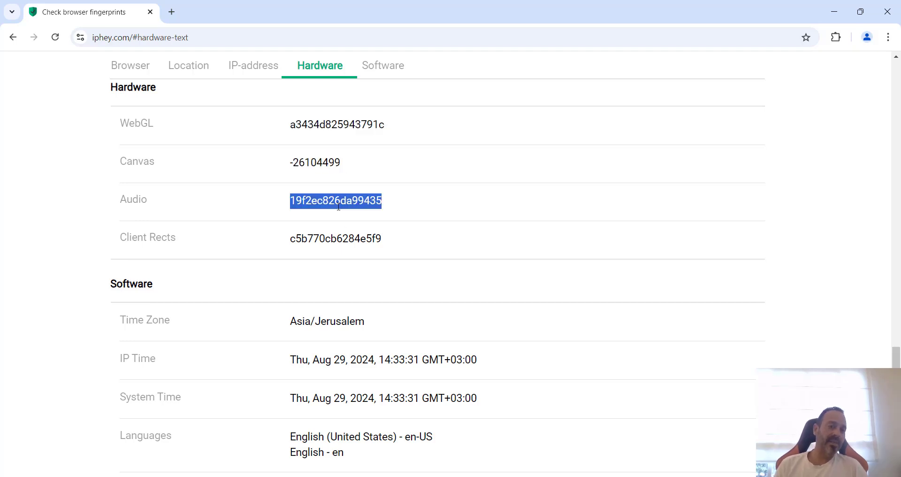
double_click(331, 237)
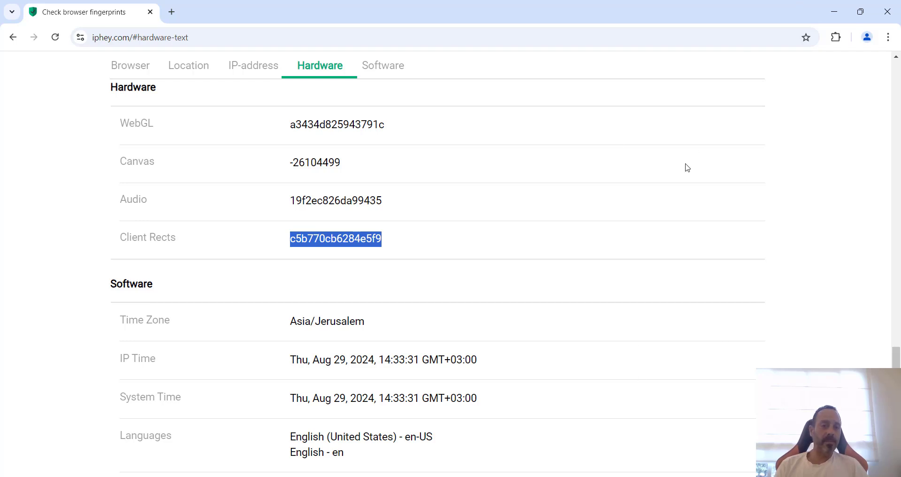
key("Home")
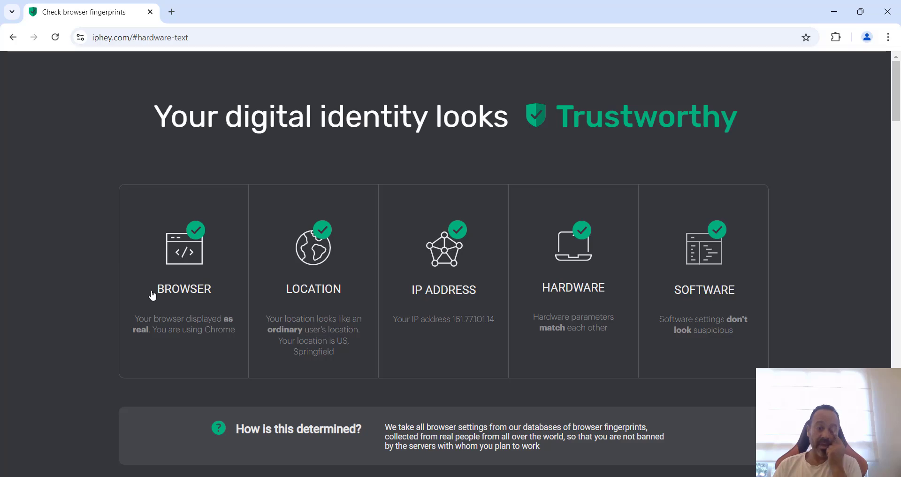
- Bring the other Chrome profile forward and select its IP Time time zone offset
left_click(566, 265)
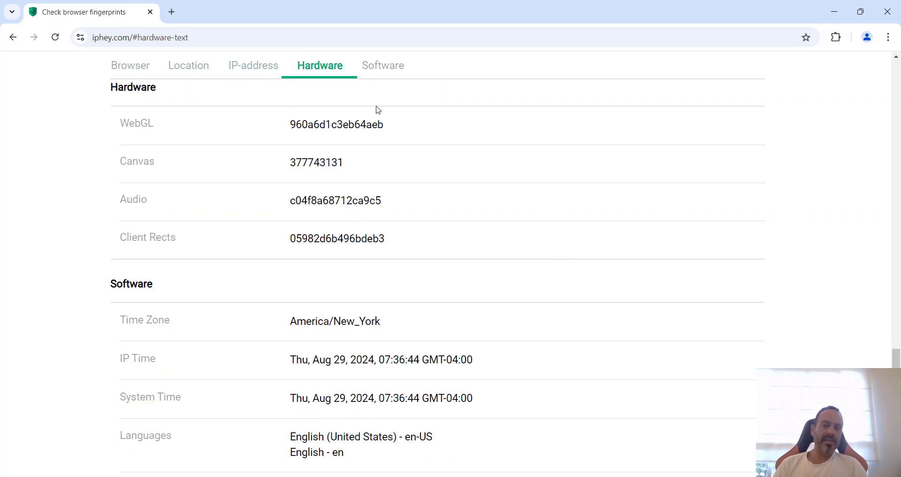
mouse_move(605, 475)
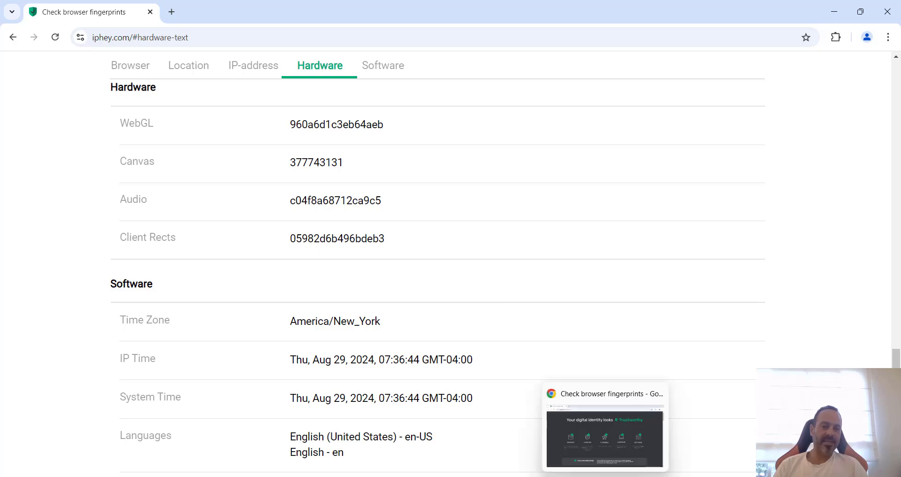
left_click(604, 436)
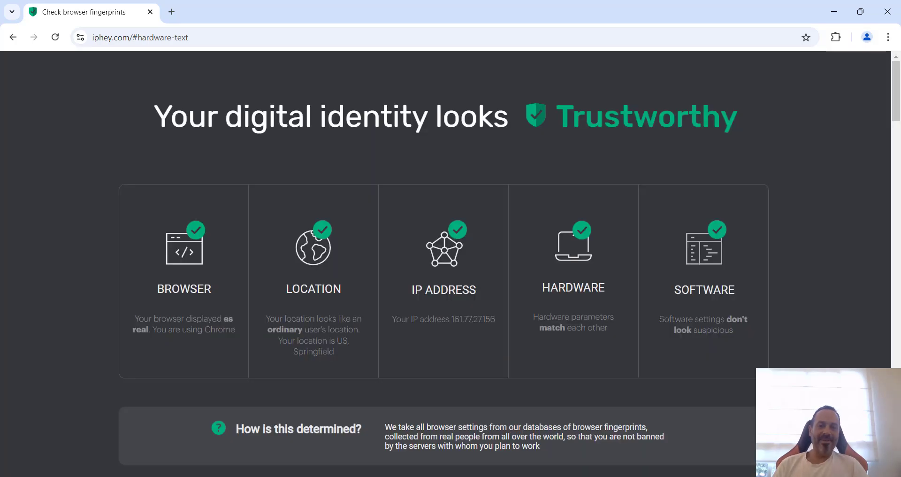
scroll(587, 258, "down", 20)
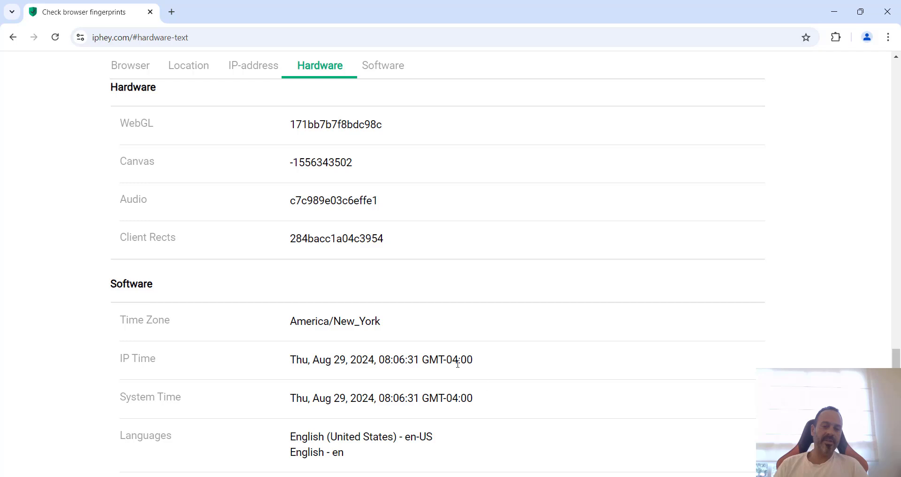
left_click_drag(473, 364, 438, 364)
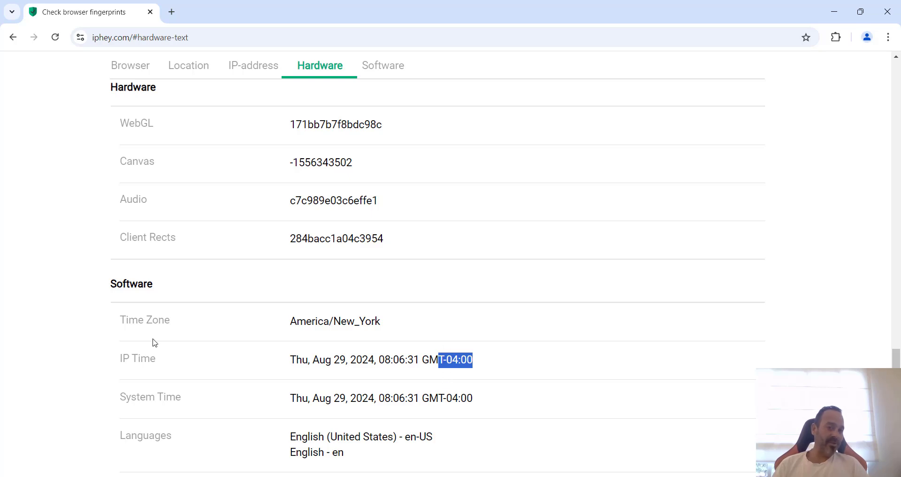
- Return up the report to the Hardware section showing WebGL 960a6d1c3eb64aeb and Canvas 377743131
scroll(364, 274, "up", 7)
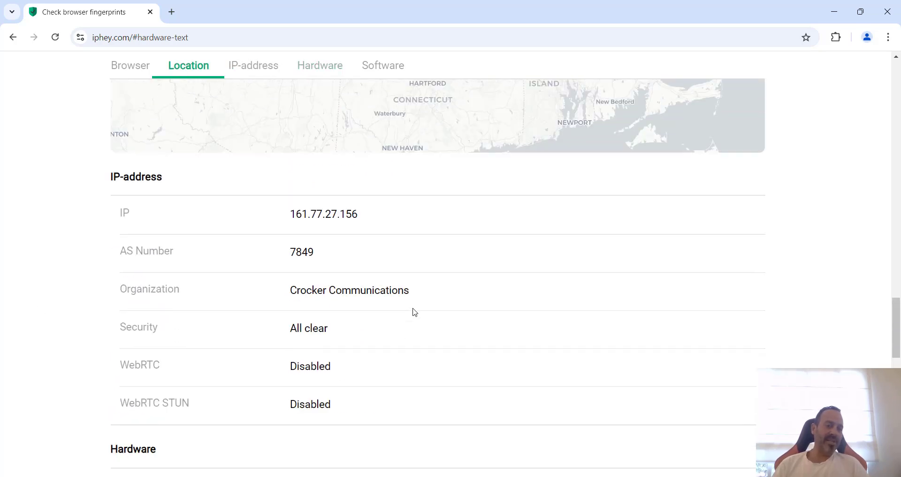
scroll(415, 312, "up", 5)
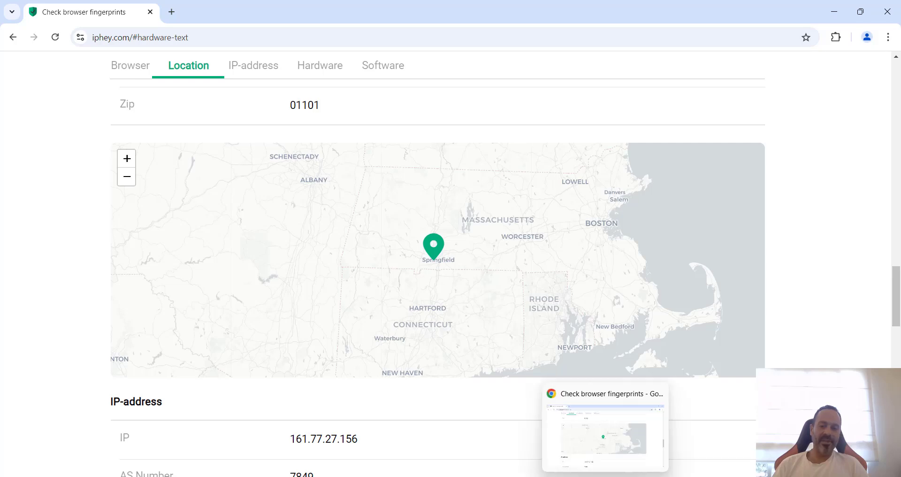
scroll(503, 392, "down", 12)
scroll(549, 309, "up", 7)
scroll(557, 306, "up", 5)
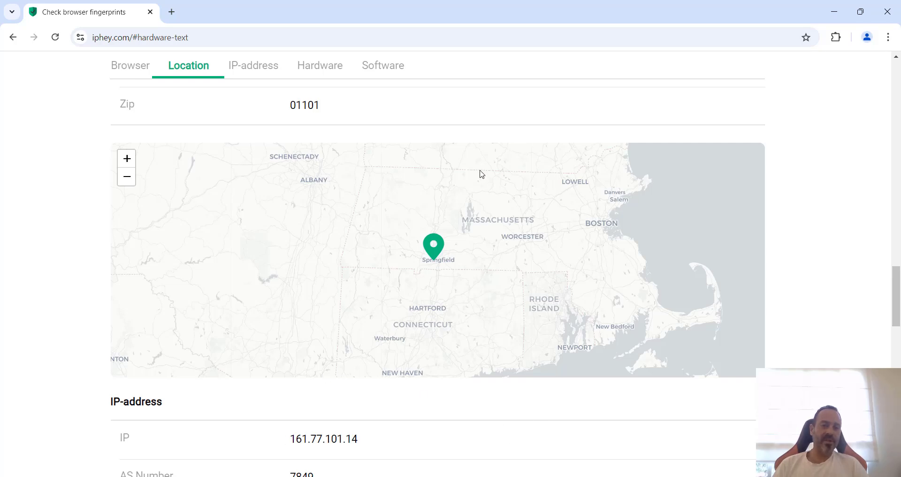
scroll(416, 212, "up", 6)
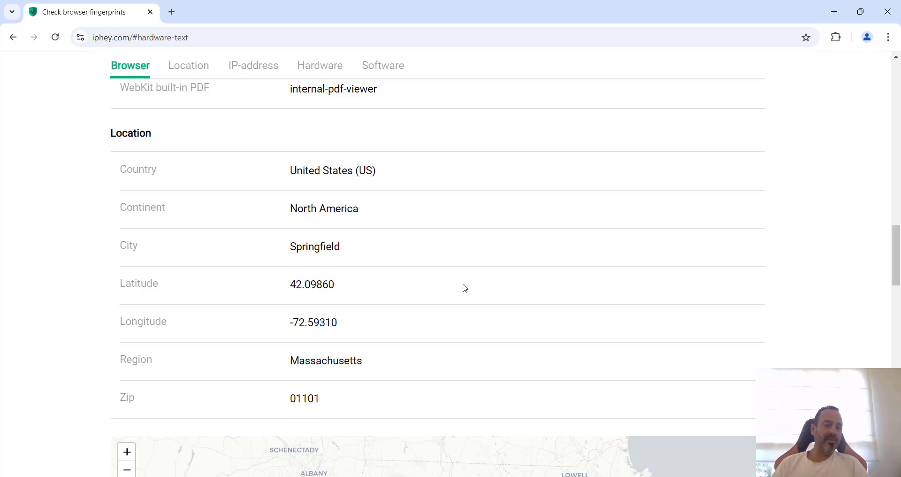
scroll(464, 286, "up", 4)
scroll(465, 285, "up", 3)
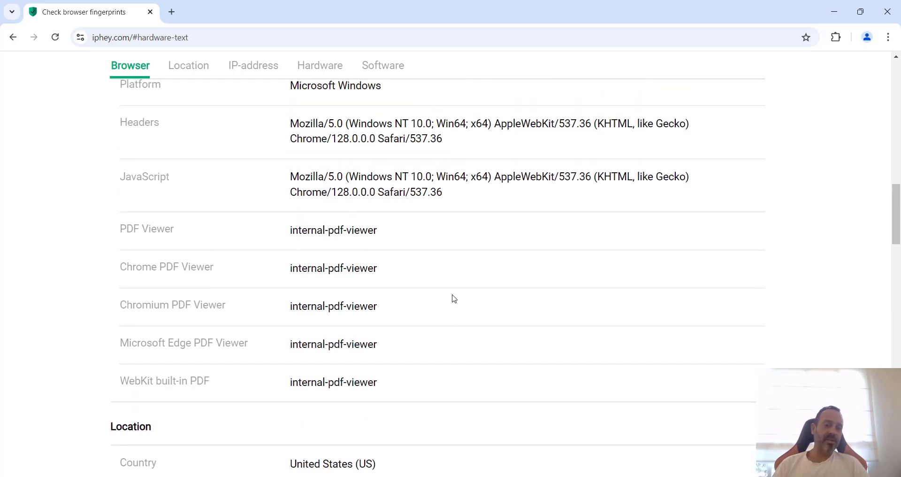
scroll(448, 316, "up", 5)
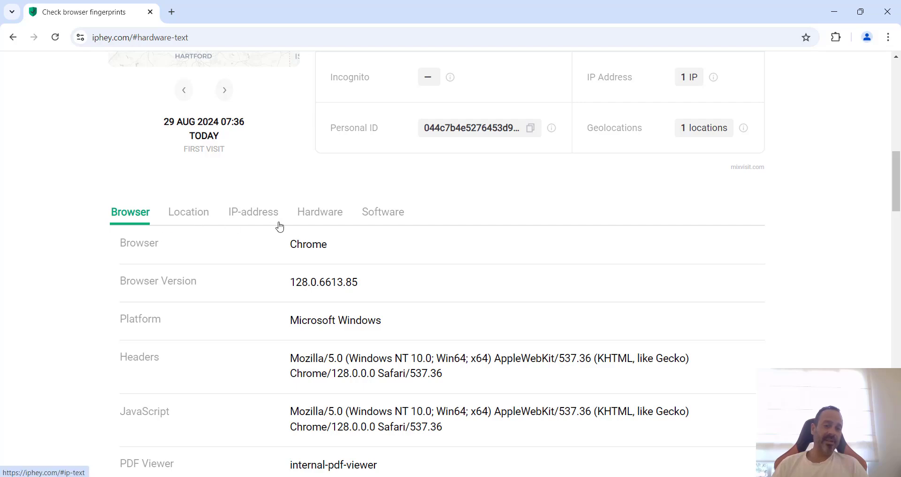
left_click(321, 220)
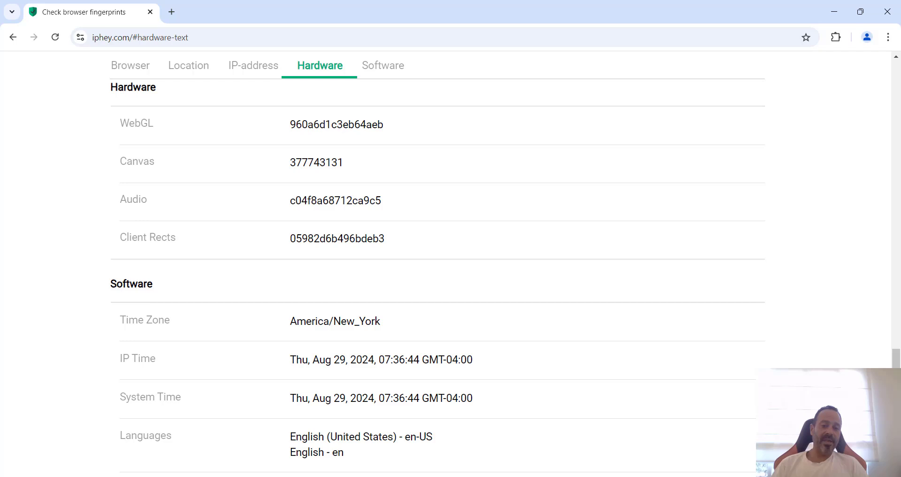
- Compare the other profile's Hardware hashes and return to the Vaping folder's 139-profile list
left_click(398, 436)
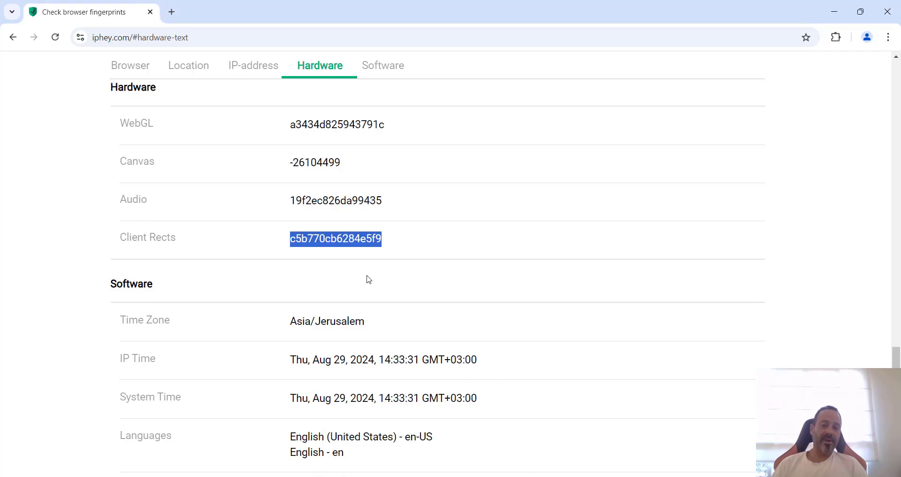
left_click(361, 242)
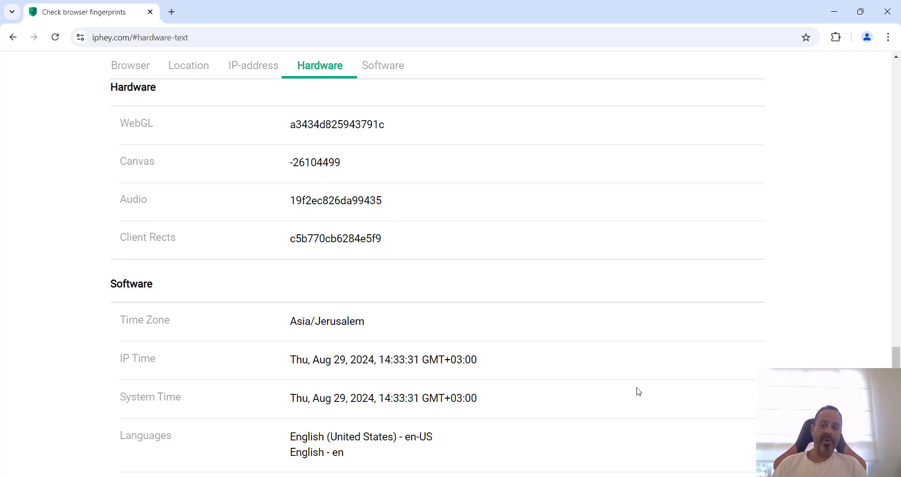
mouse_move(579, 474)
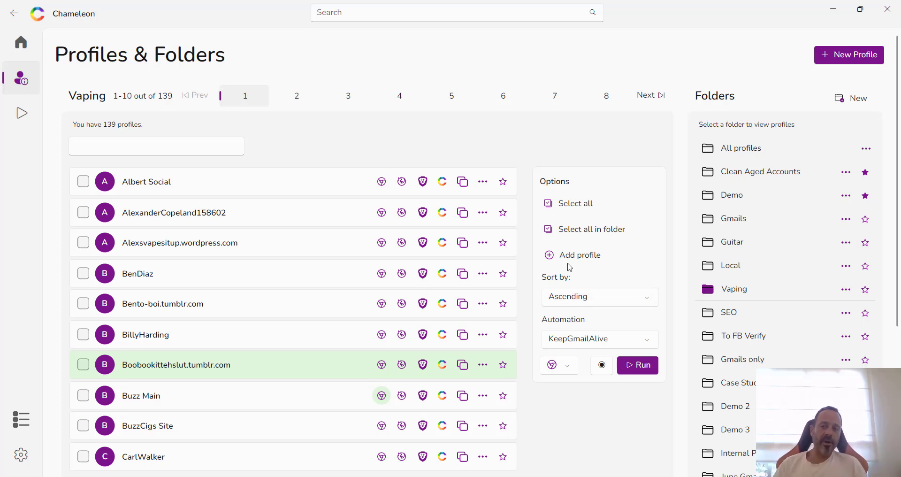
- Create New Profile 490 and view its Main settings with proxy port 80
left_click(843, 56)
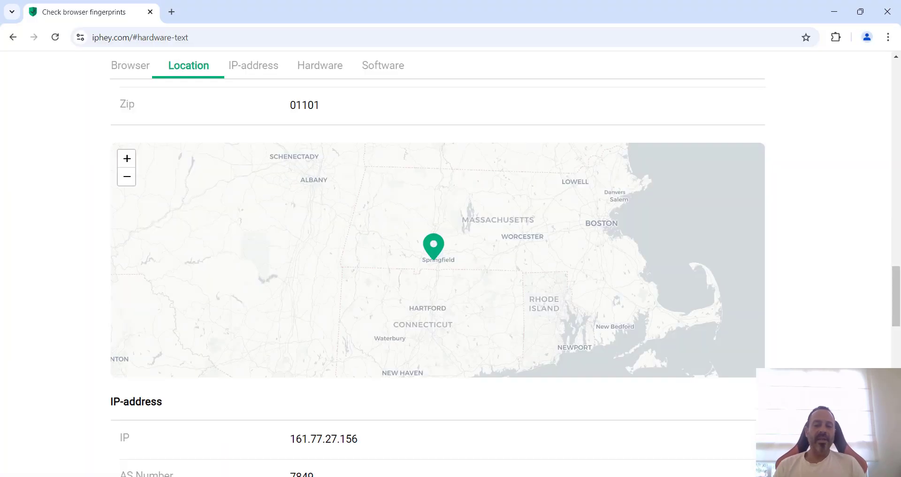
mouse_move(579, 475)
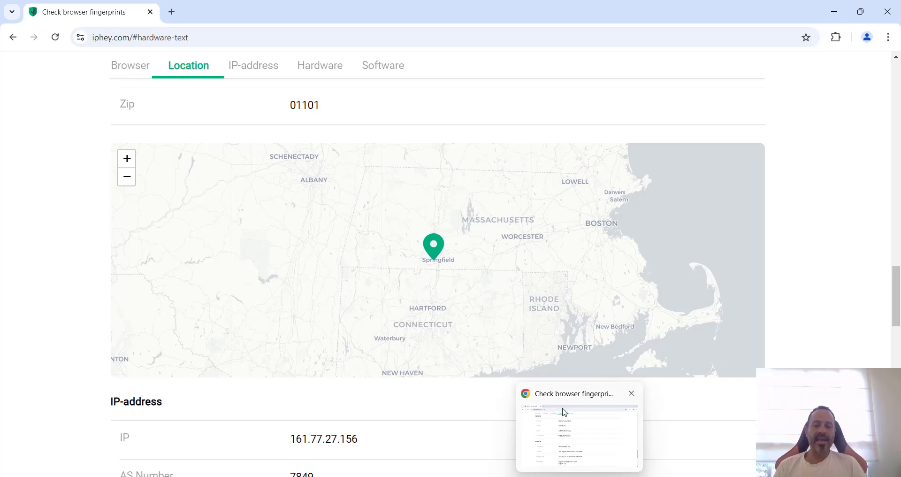
scroll(555, 288, "up", 20)
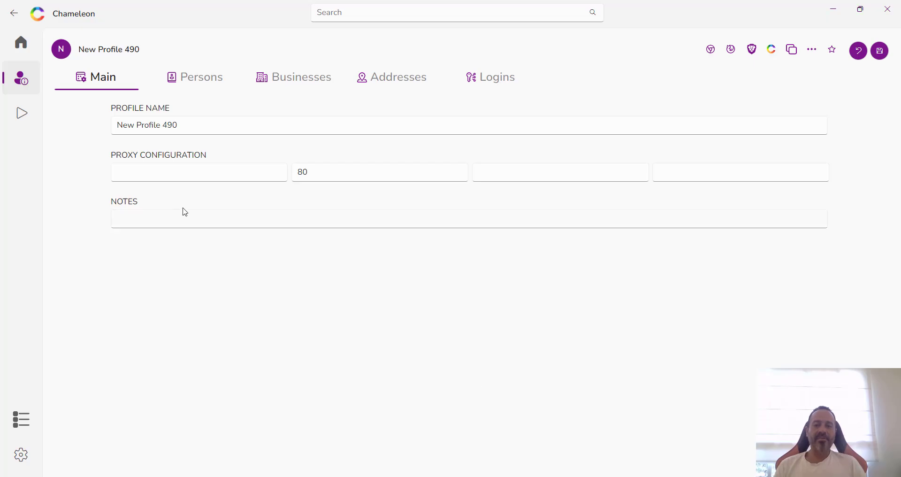
- Inspect New Profile 490's proxy host, port 80 and third proxy fields
left_click(190, 183)
left_click(369, 176)
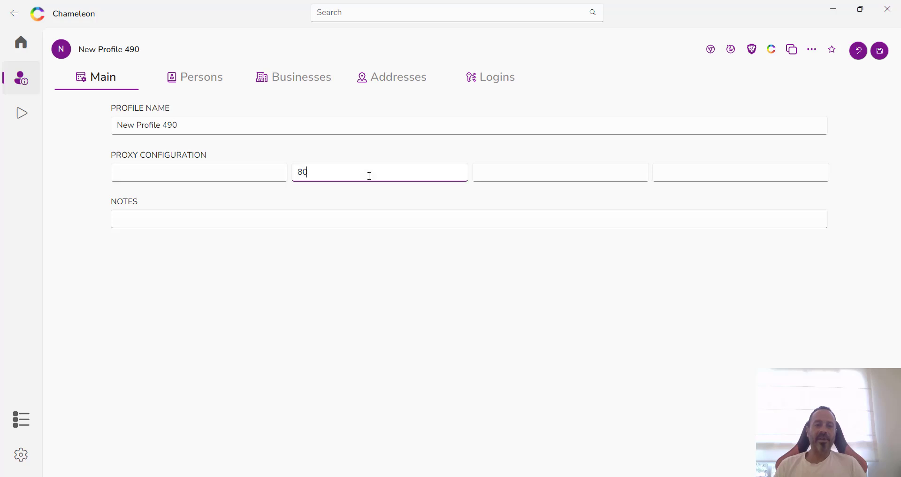
left_click(220, 173)
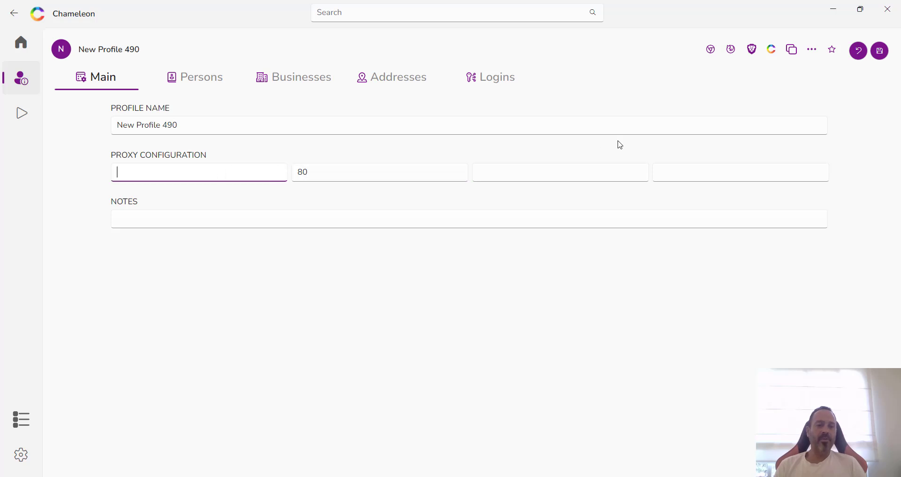
left_click(697, 172)
left_click(609, 177)
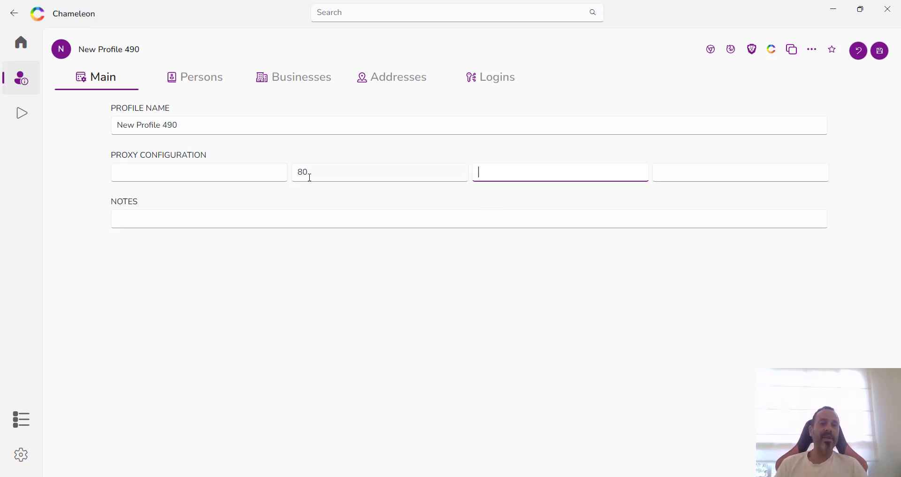
left_click_drag(308, 174, 282, 170)
left_click(265, 172)
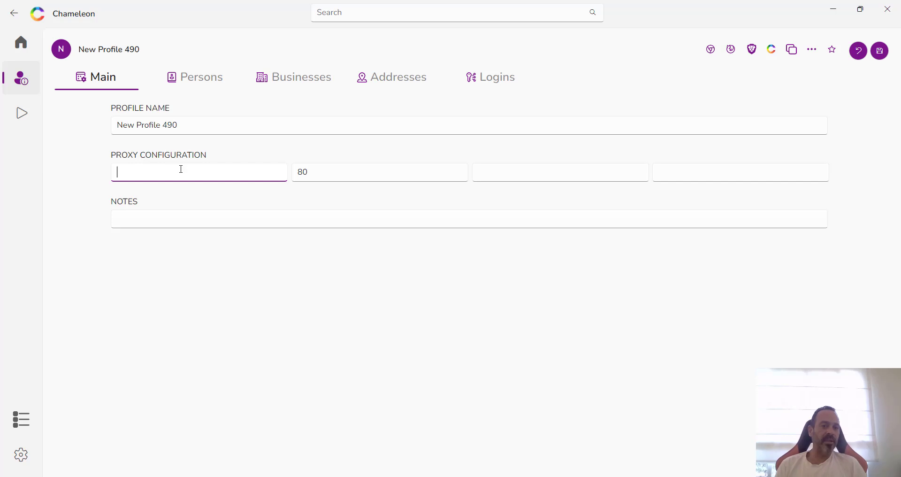
- Browse the empty Persons, Businesses, Addresses and Logins tabs, then return to the Chameleon Dashboard
left_click(208, 82)
left_click(294, 79)
left_click(389, 77)
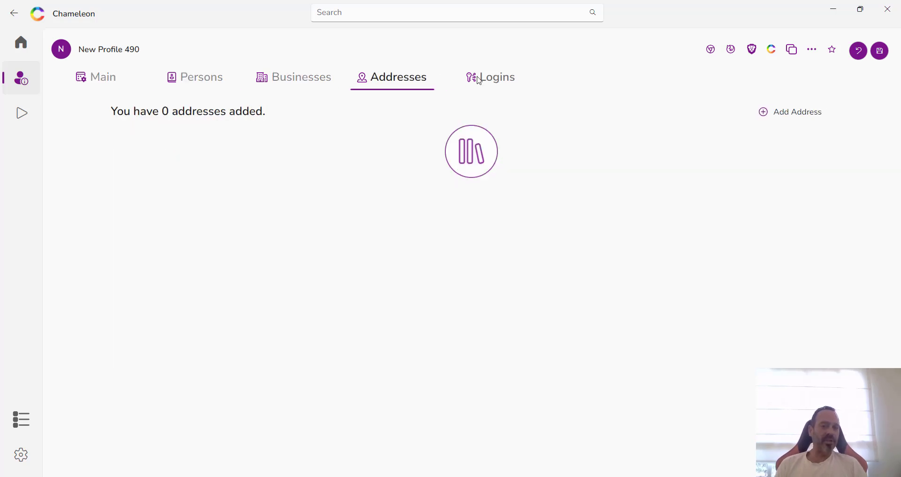
left_click(480, 80)
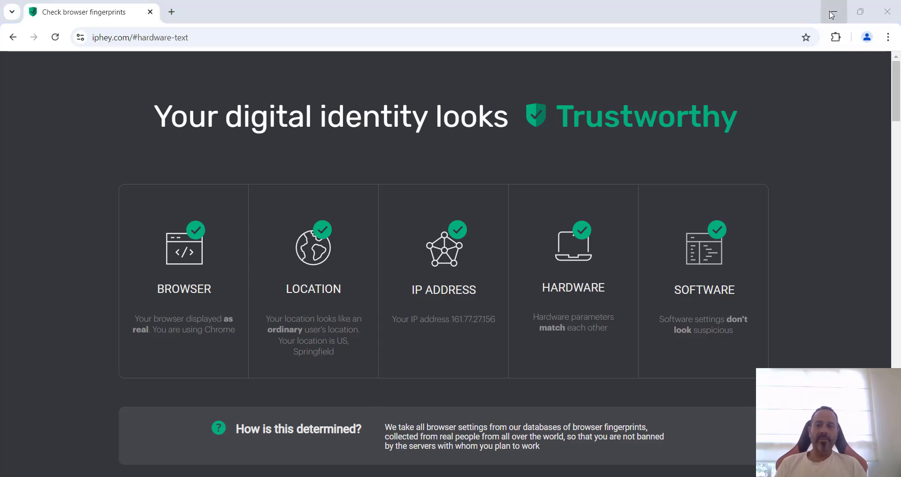
left_click(832, 15)
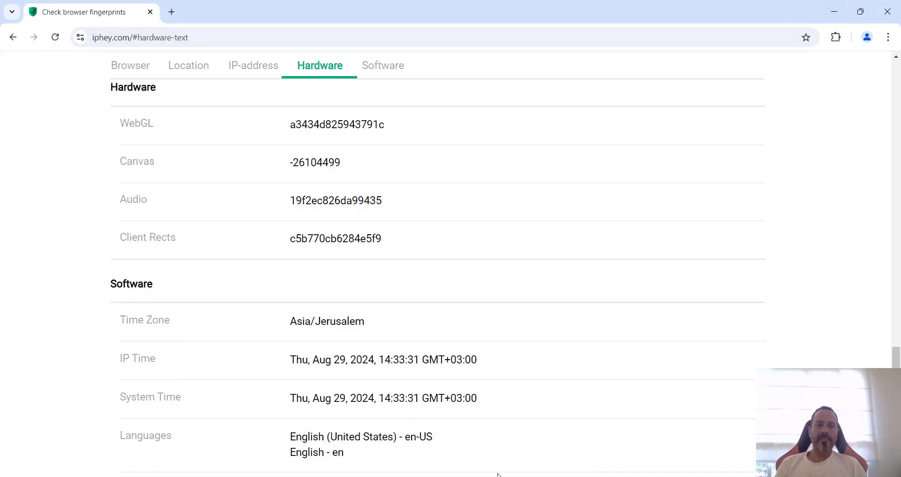
left_click(517, 424)
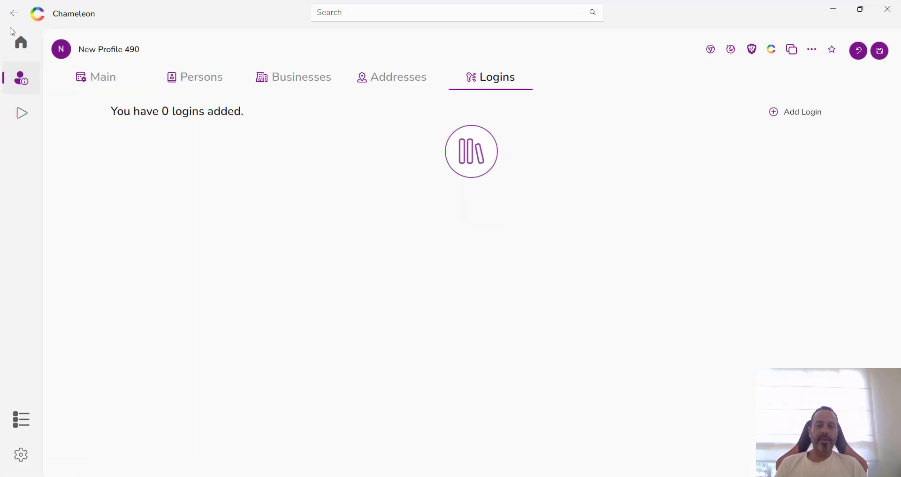
left_click(22, 50)
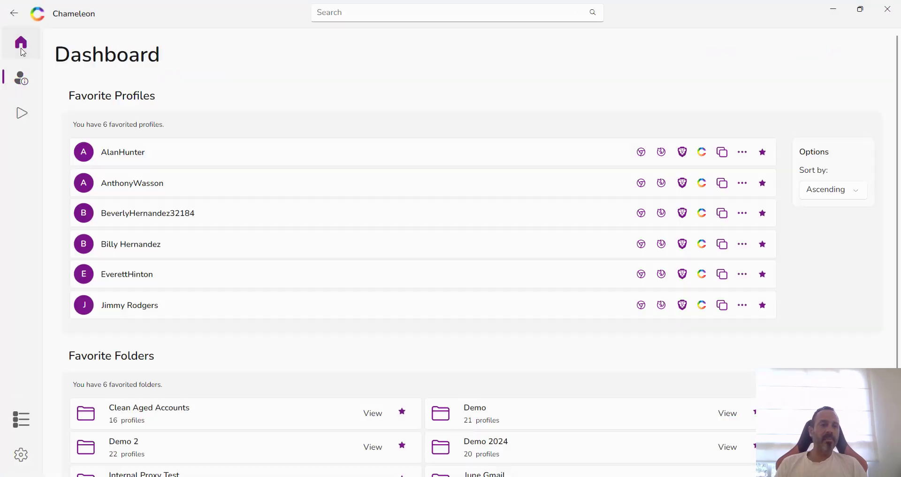
- Select the tumblr profile and Buzz Main, then list both for launching
left_click(21, 87)
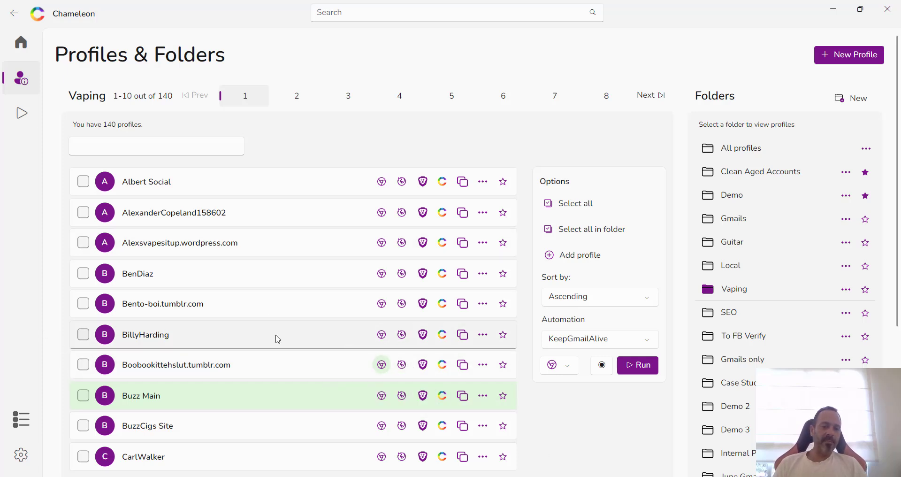
scroll(260, 305, "down", 3)
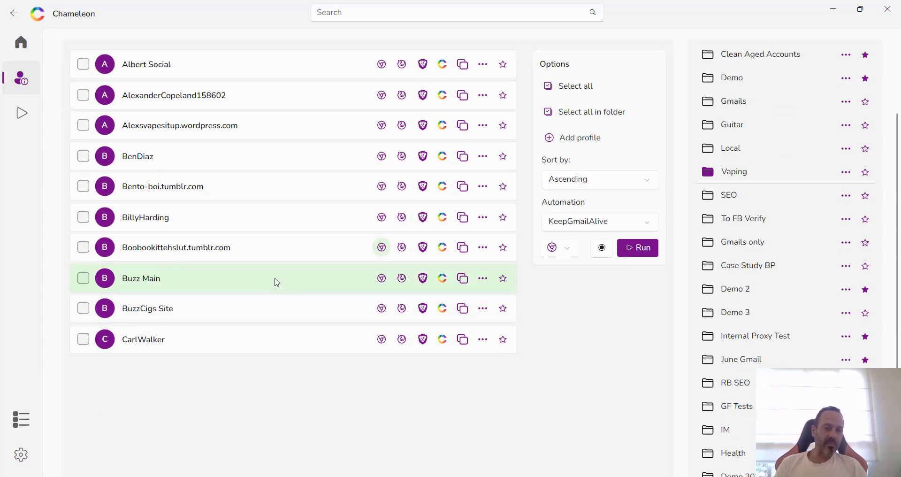
left_click(82, 246)
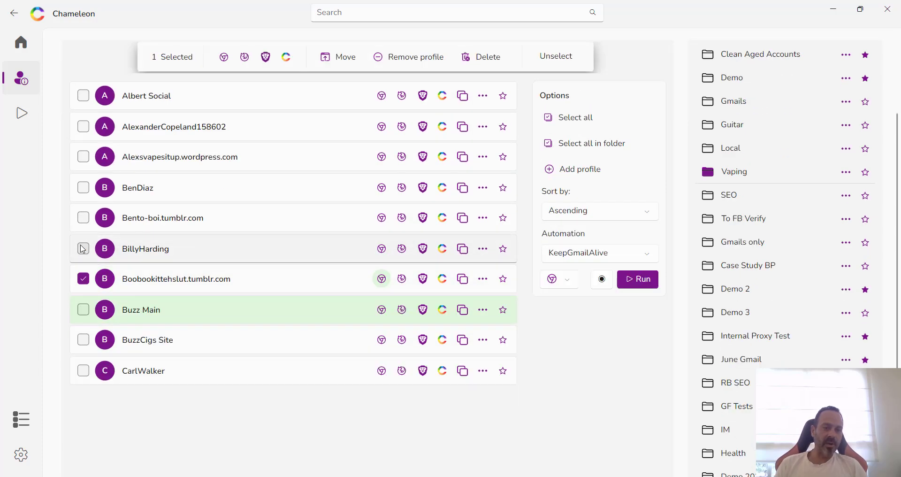
left_click(83, 310)
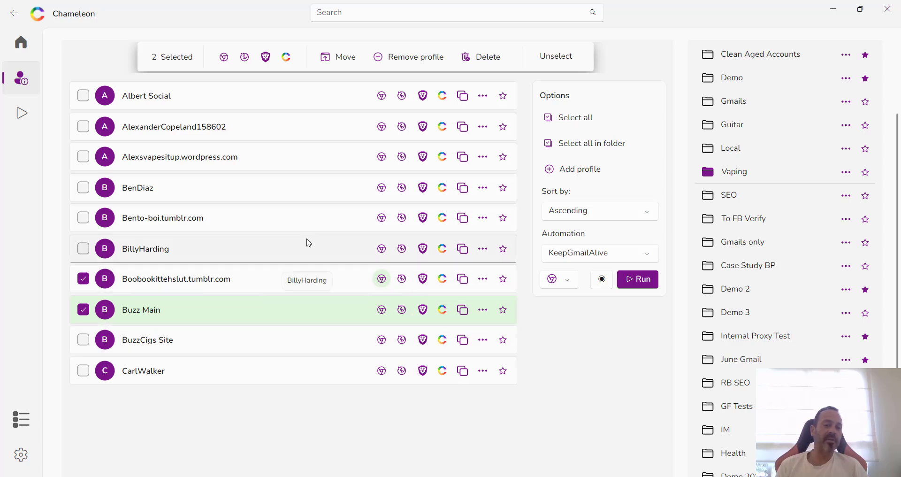
left_click(286, 57)
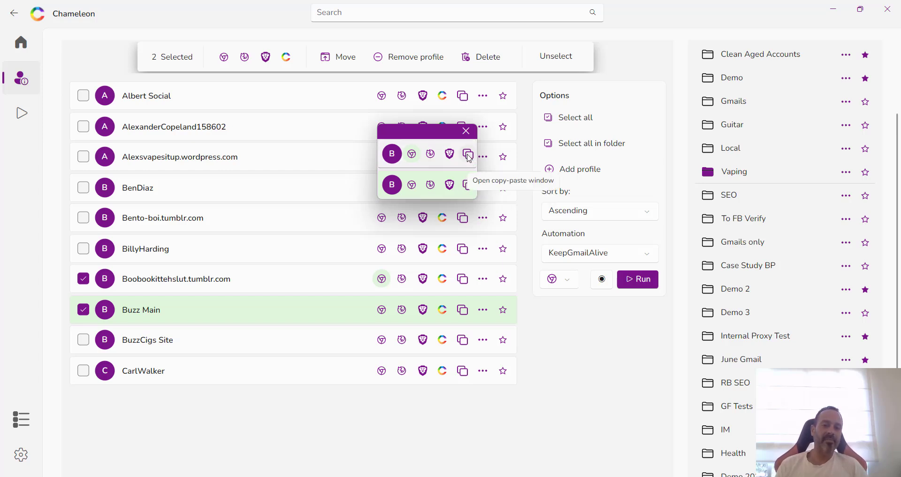
- Open both profiles in System Chrome, then close the launch list and smaller browser window
left_click(412, 155)
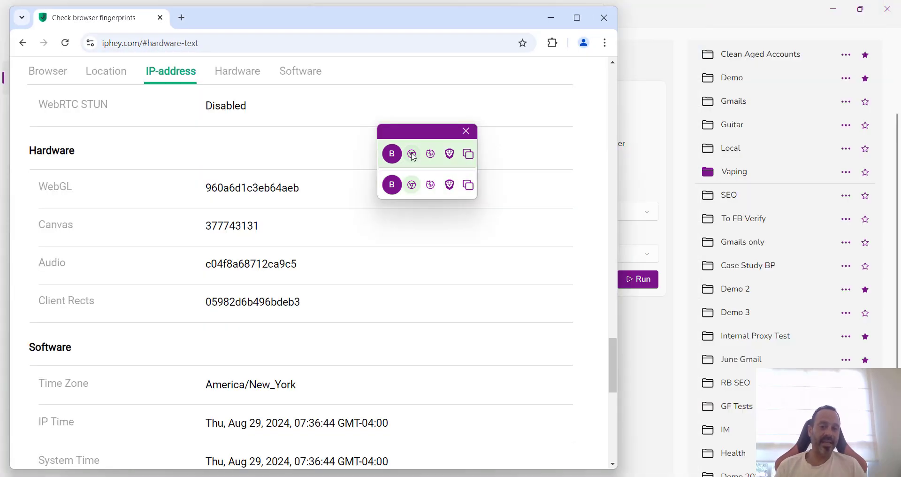
left_click(412, 184)
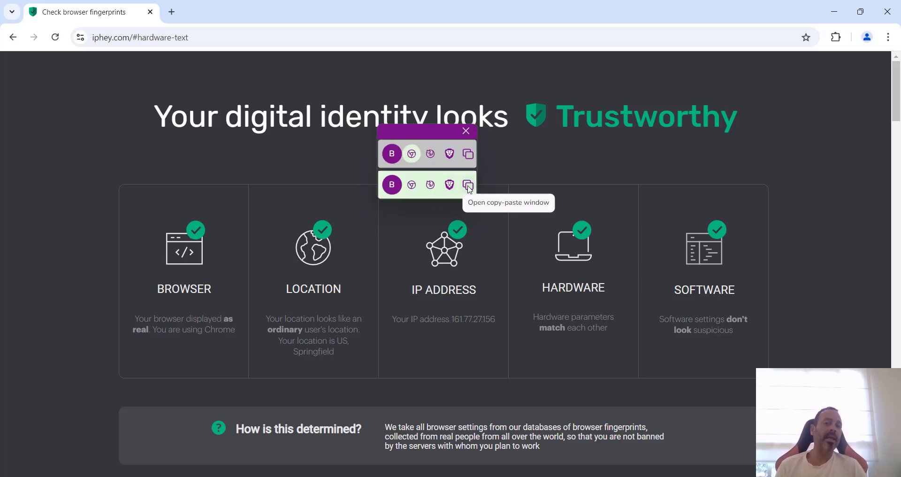
left_click(412, 154)
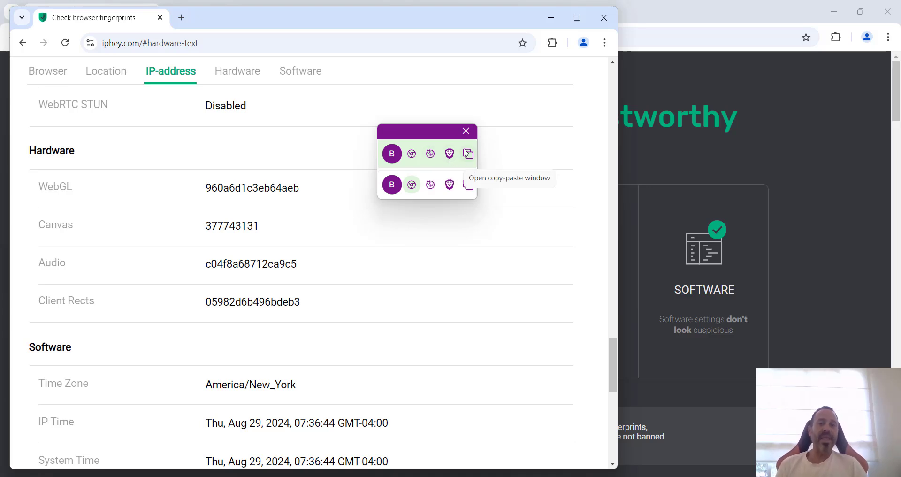
left_click(466, 131)
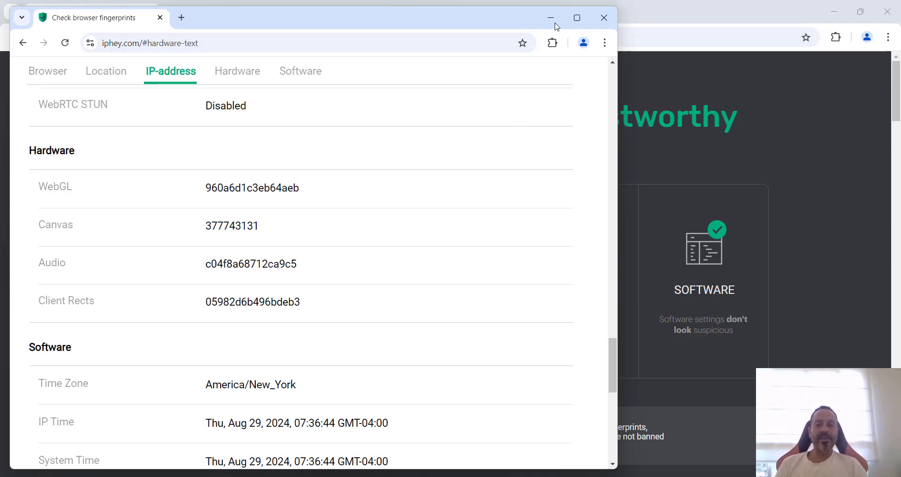
left_click(603, 17)
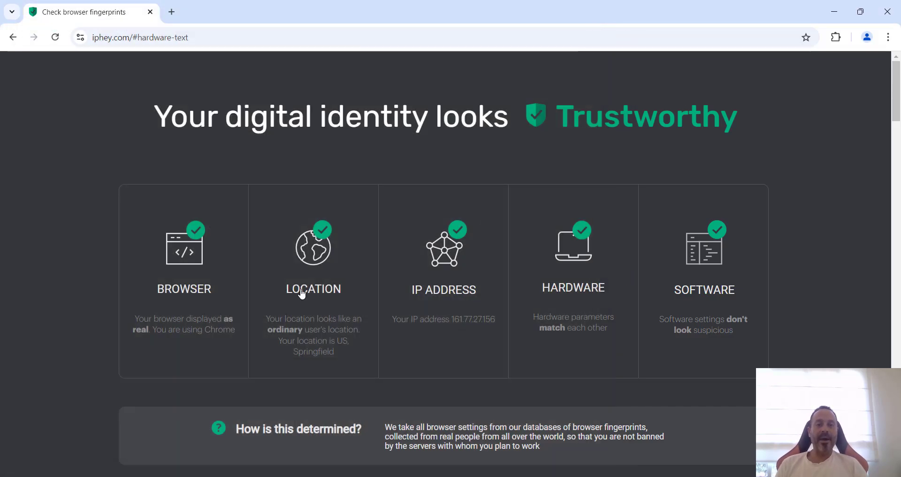